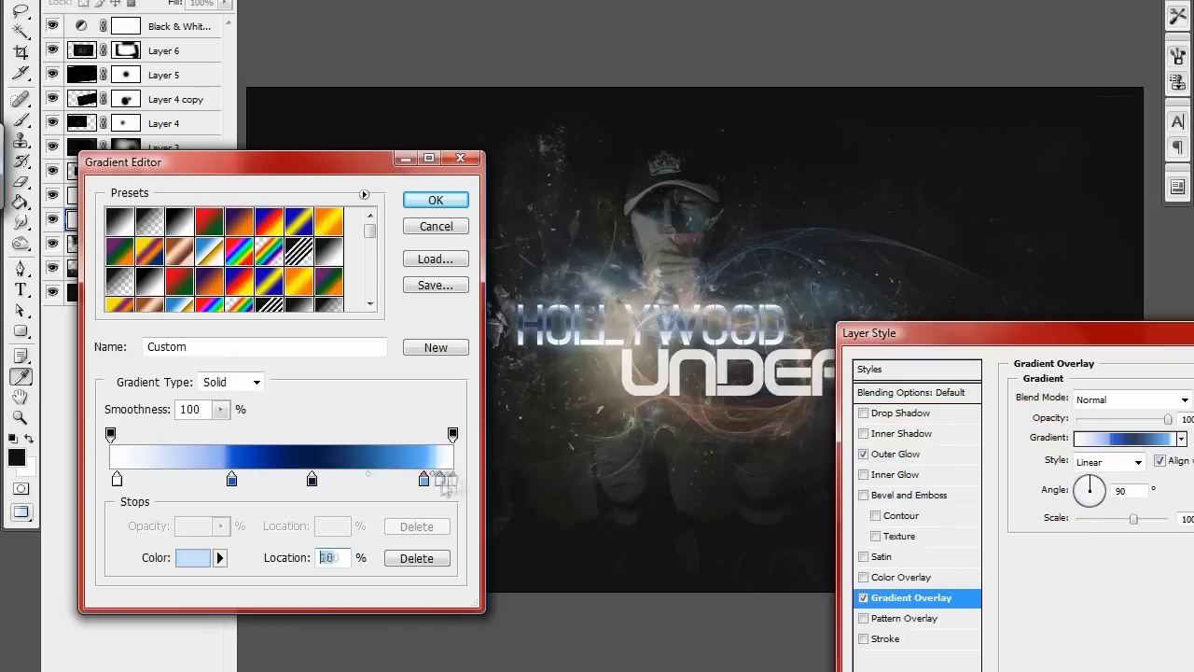
Step: Confirm the new gradient stop colour and shift the title gradient's midpoint toward the end
key(Return)
drag(256, 474, 308, 479)
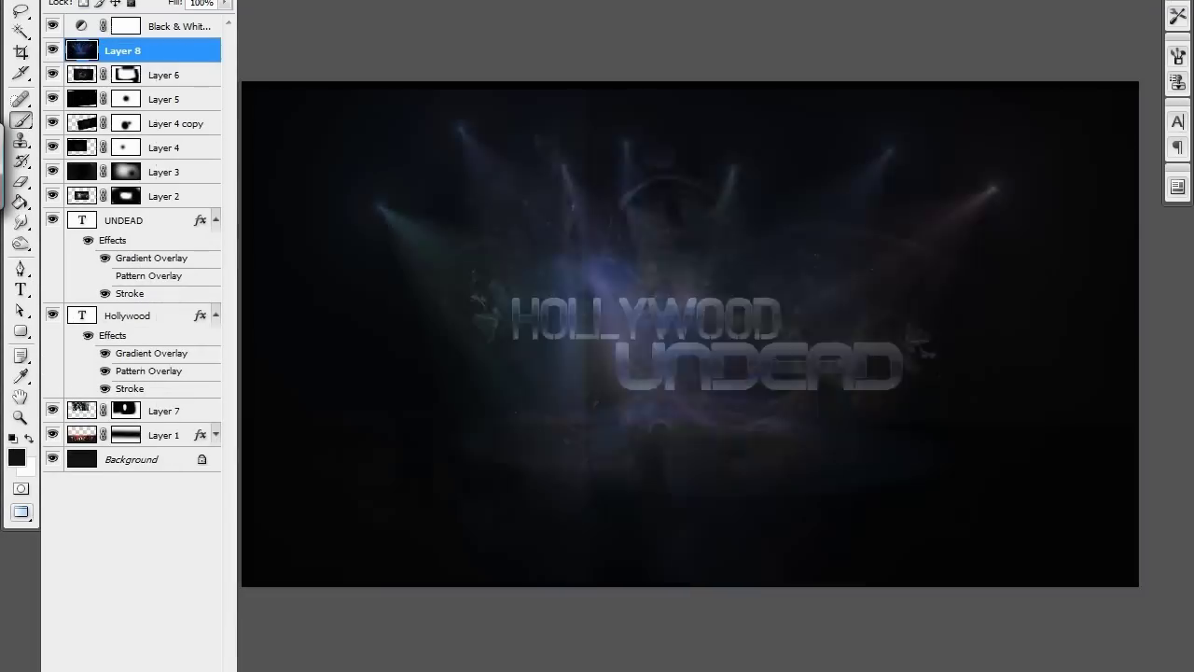
Step: Begin free-transforming the spotlight beams layer, zoomed out to see the whole box
key(ctrl+t)
key(ctrl+minus)
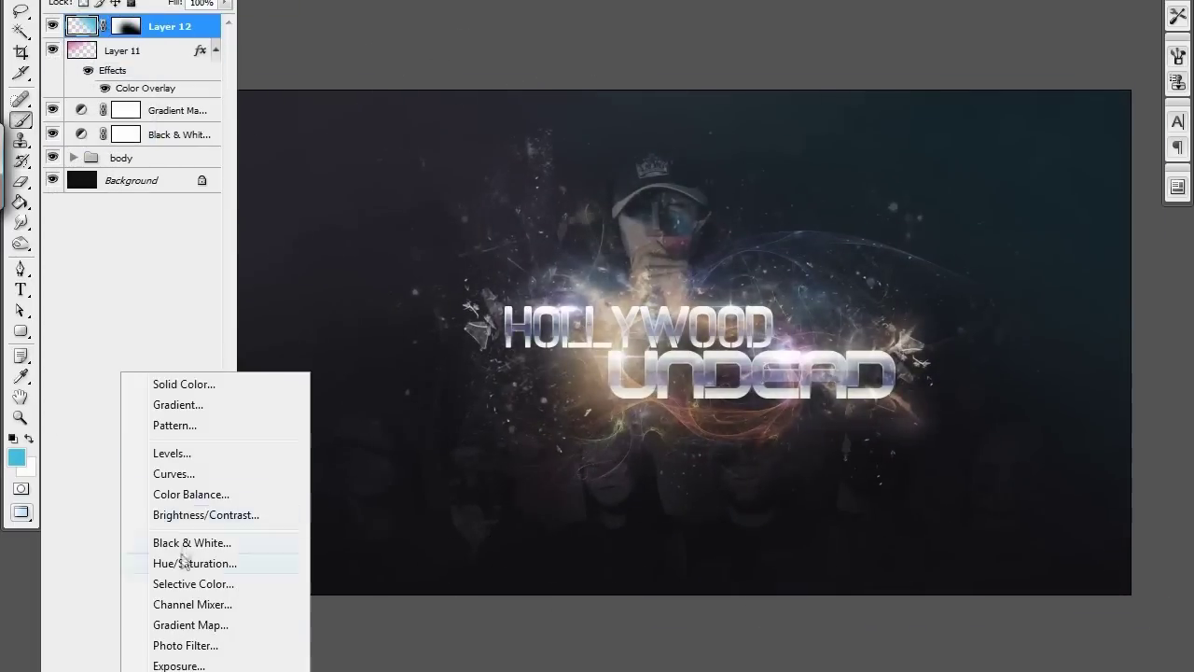
Step: Add a Hue/Saturation adjustment layer to shift the poster's colours
click(184, 561)
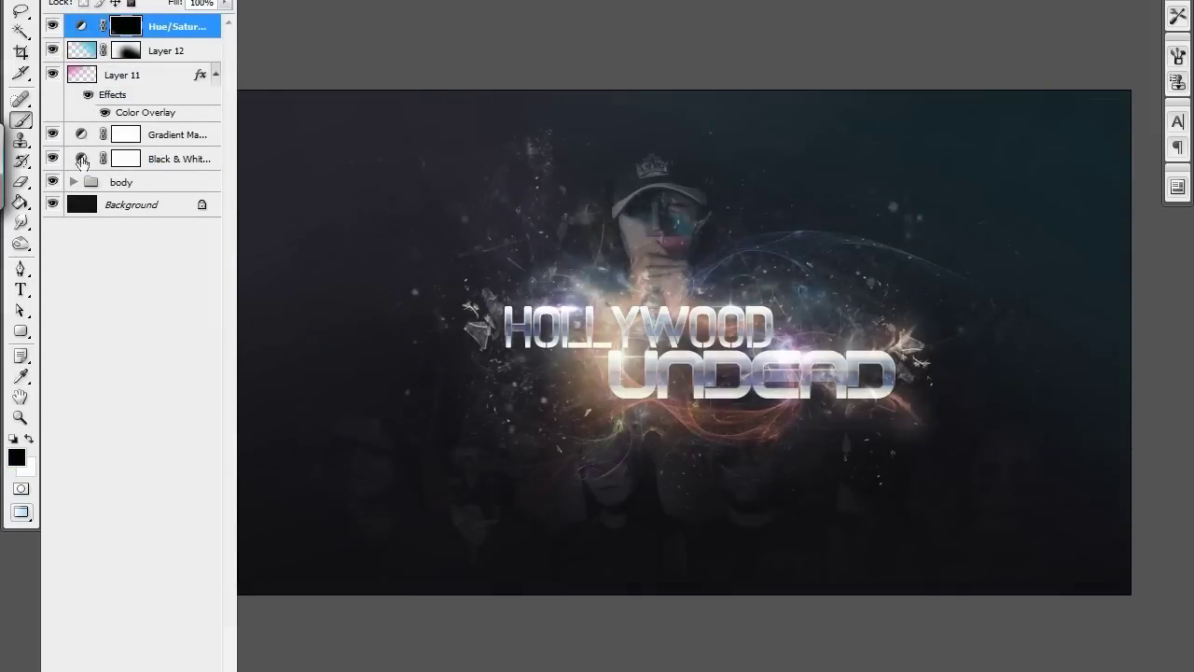